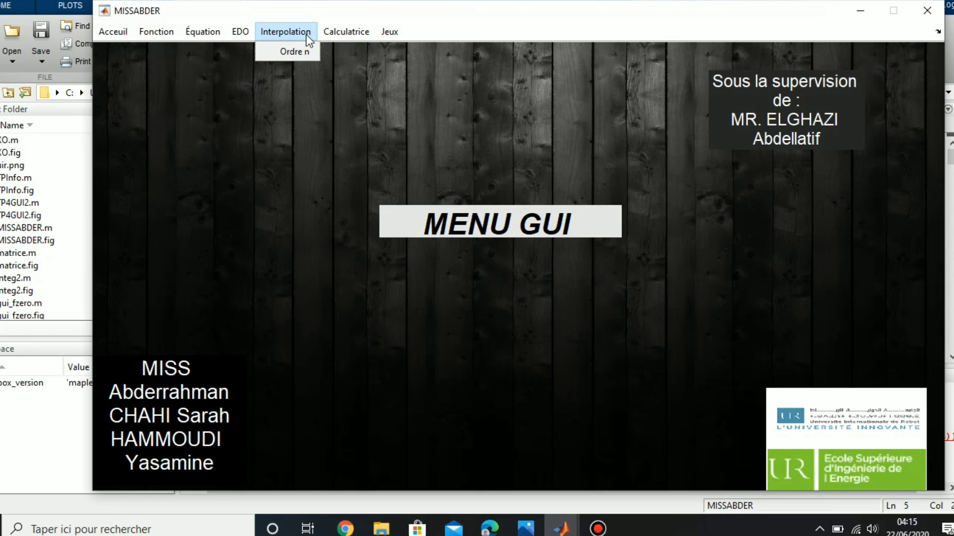
# Step: Plot the order-n interpolation of X=[1 6 9 10], Y=[4 8 7 19] with f(x)=exp(x)
pyautogui.click(303, 51)
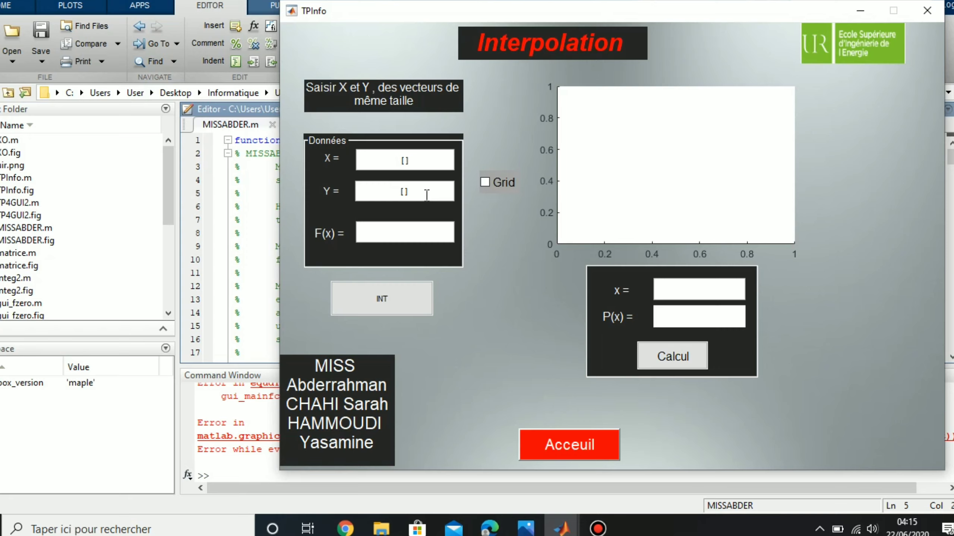
pyautogui.click(404, 161)
pyautogui.write('1 6 9 10')
pyautogui.click(405, 192)
pyautogui.write('3')
pyautogui.write(' 3')
pyautogui.write(' 7')
pyautogui.write(']')
pyautogui.press('BackSpace')
pyautogui.write('19')
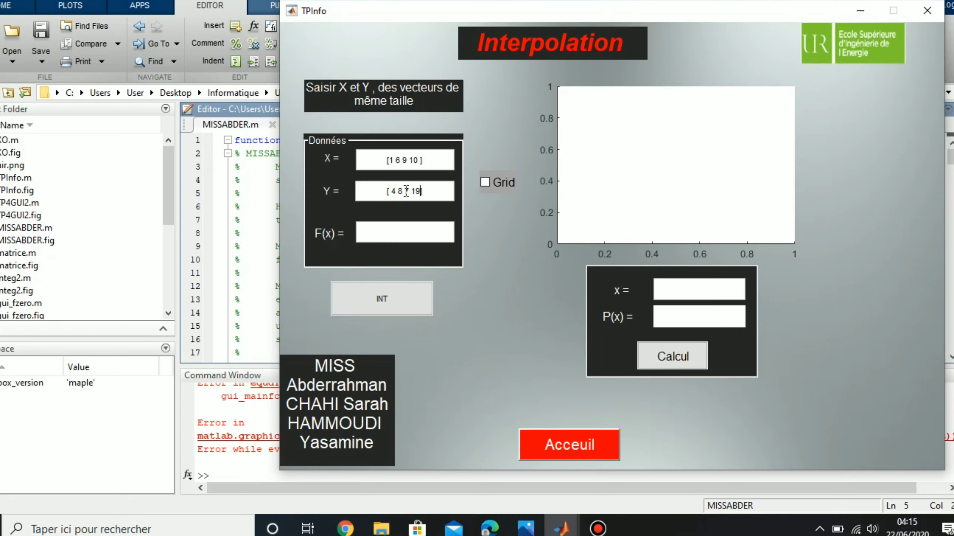
pyautogui.write('exp(x)')
pyautogui.click(386, 299)
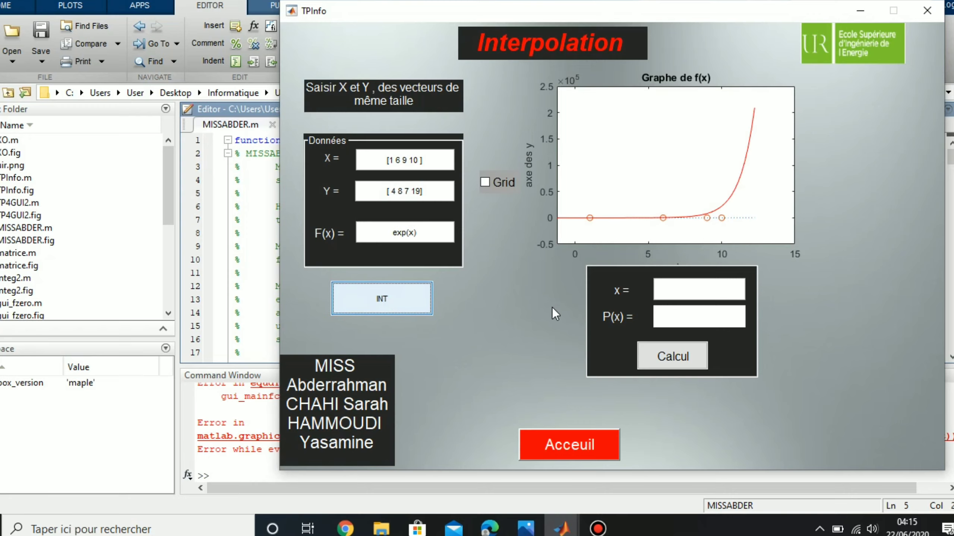
# Step: Evaluate the polynomial at x=15, giving P(15)=268.25, and turn on the plot grid
pyautogui.click(667, 289)
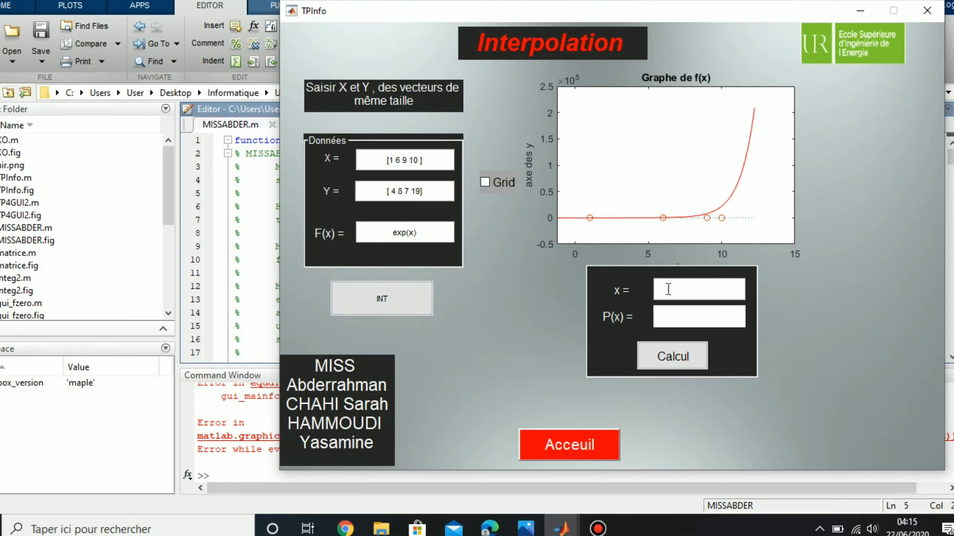
pyautogui.write('15')
pyautogui.click(674, 357)
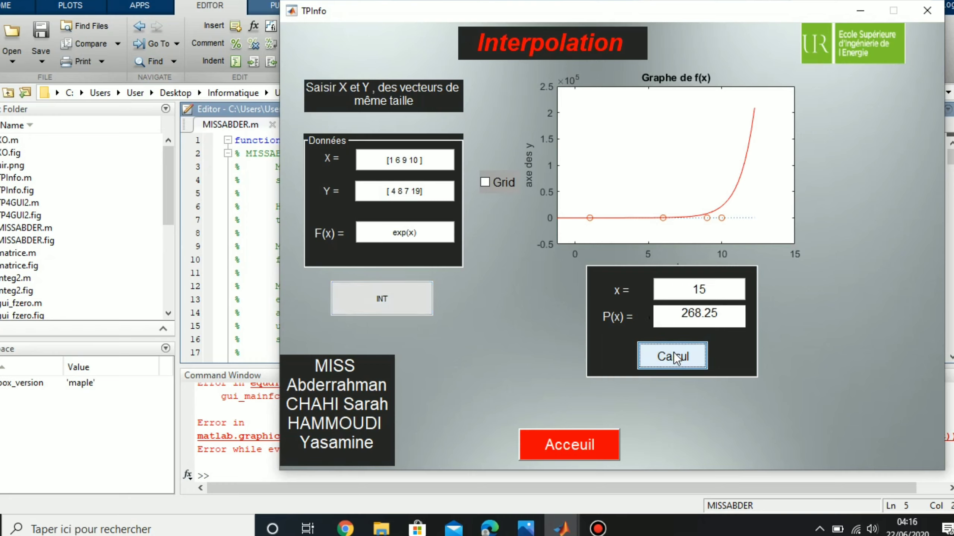
pyautogui.click(487, 181)
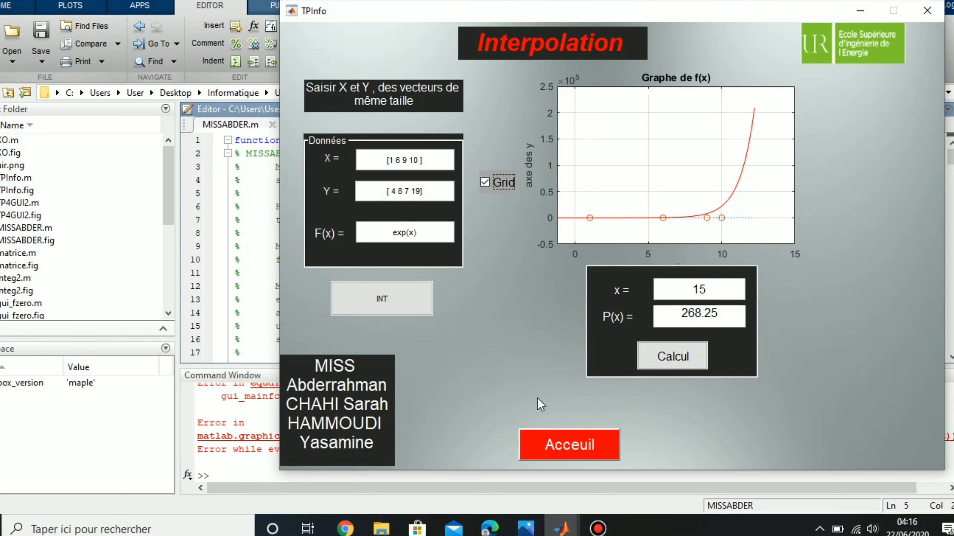
# Step: Compute 75+852 = 927 on the calculator, then clear the display
pyautogui.click(566, 450)
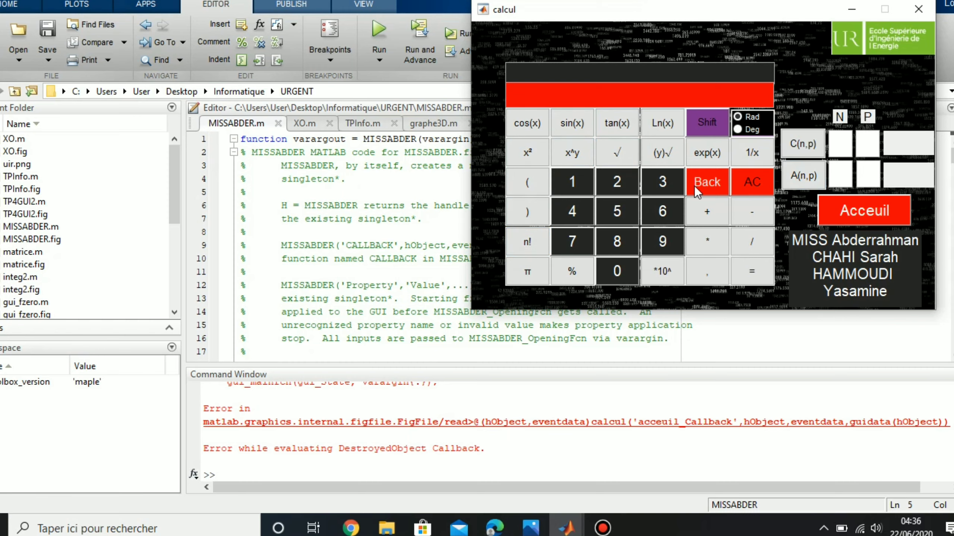
pyautogui.click(580, 247)
pyautogui.click(619, 211)
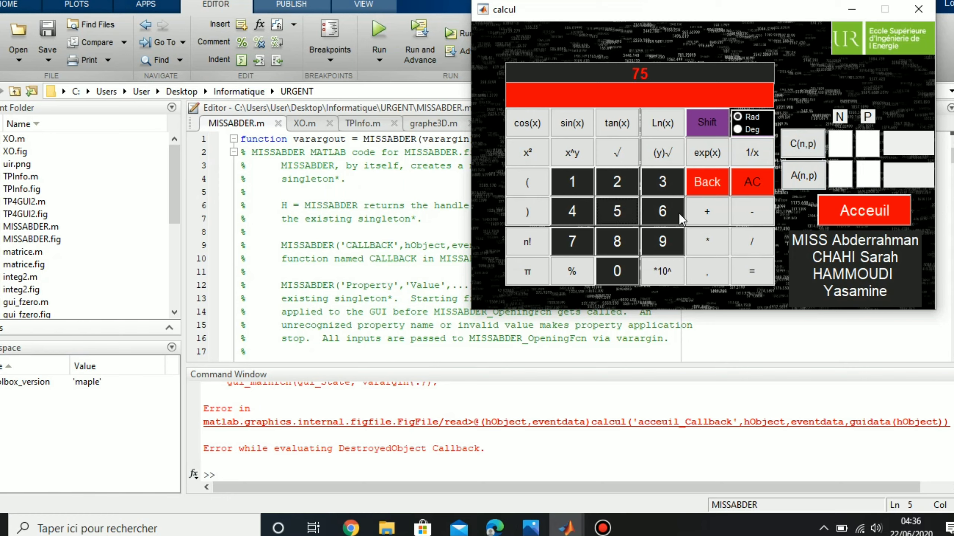
pyautogui.click(703, 218)
pyautogui.click(618, 243)
pyautogui.click(621, 211)
pyautogui.click(623, 178)
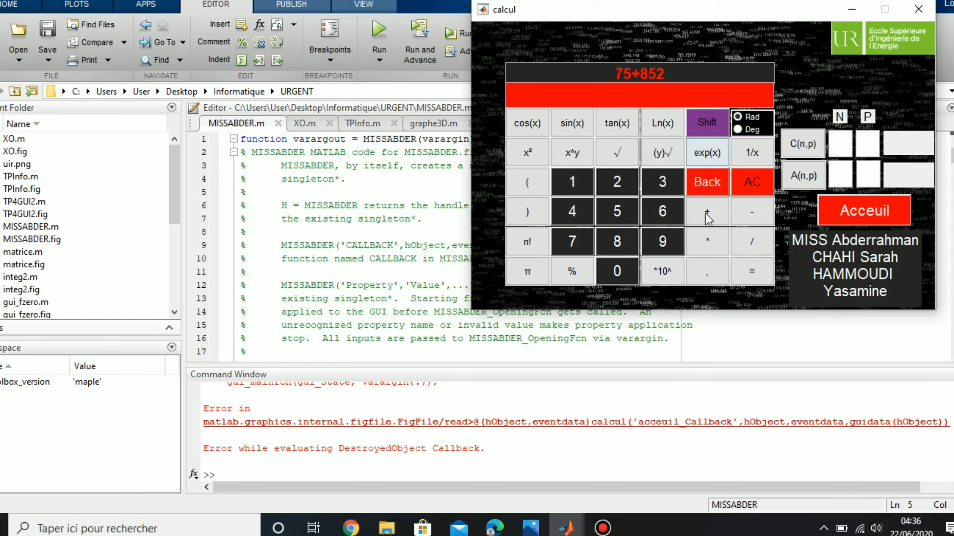
pyautogui.click(741, 275)
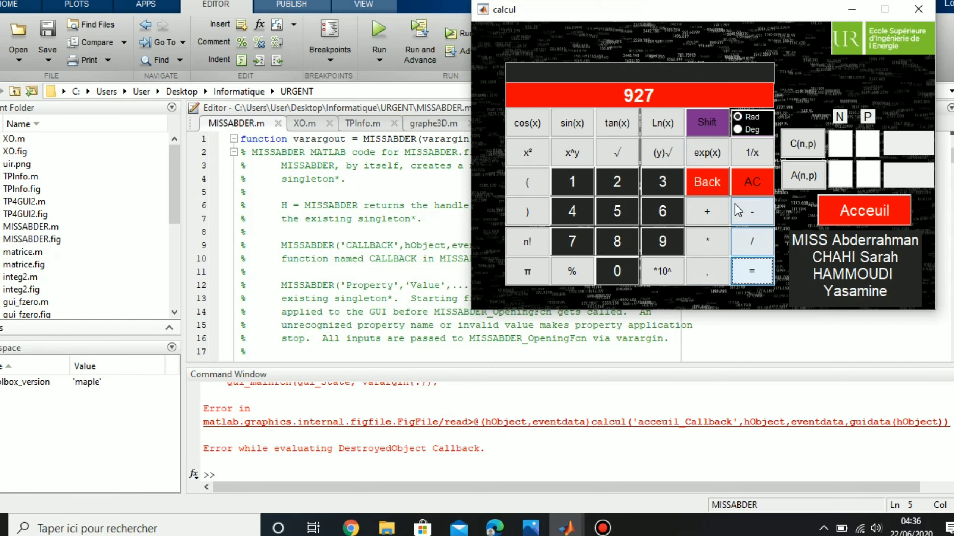
pyautogui.click(745, 186)
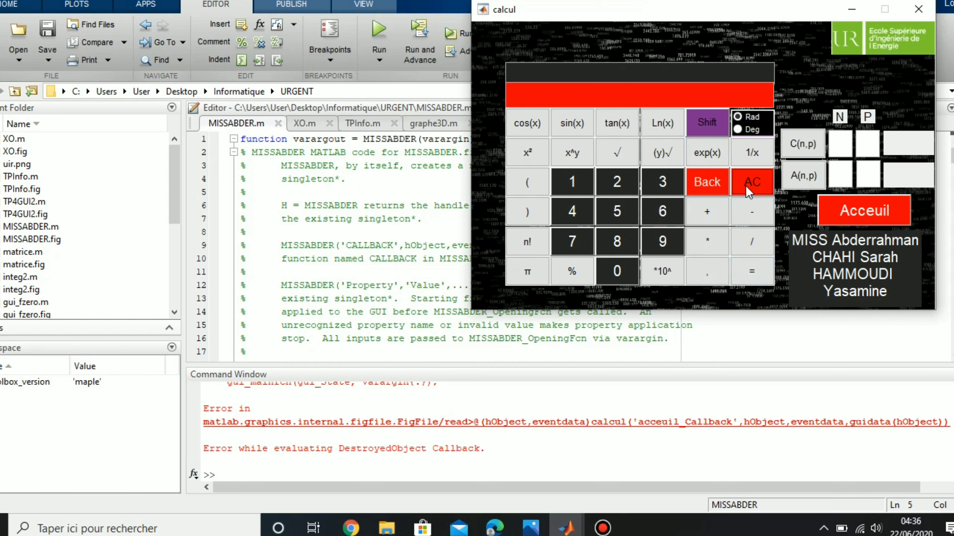
# Step: Evaluate log(6) = 1.79176 and clear the result
pyautogui.click(663, 123)
pyautogui.click(658, 212)
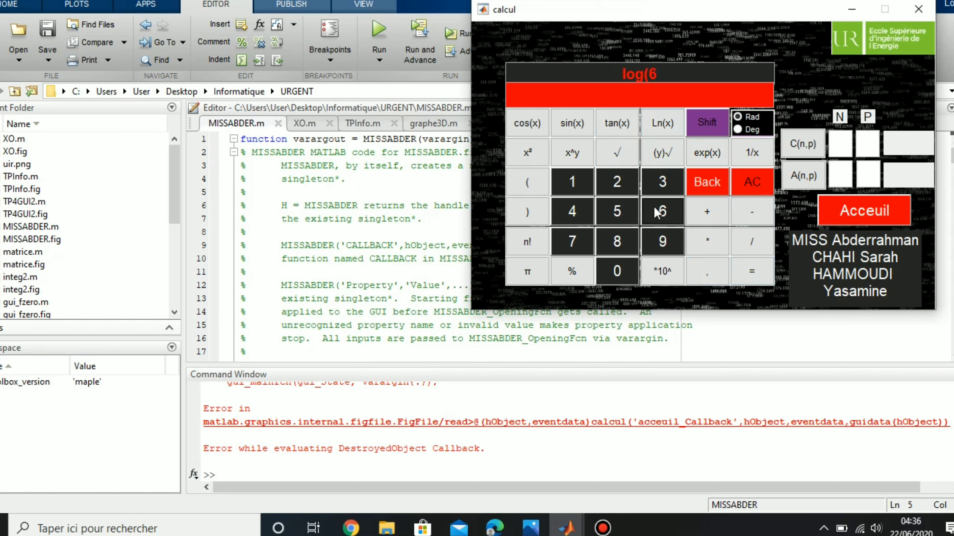
pyautogui.click(523, 213)
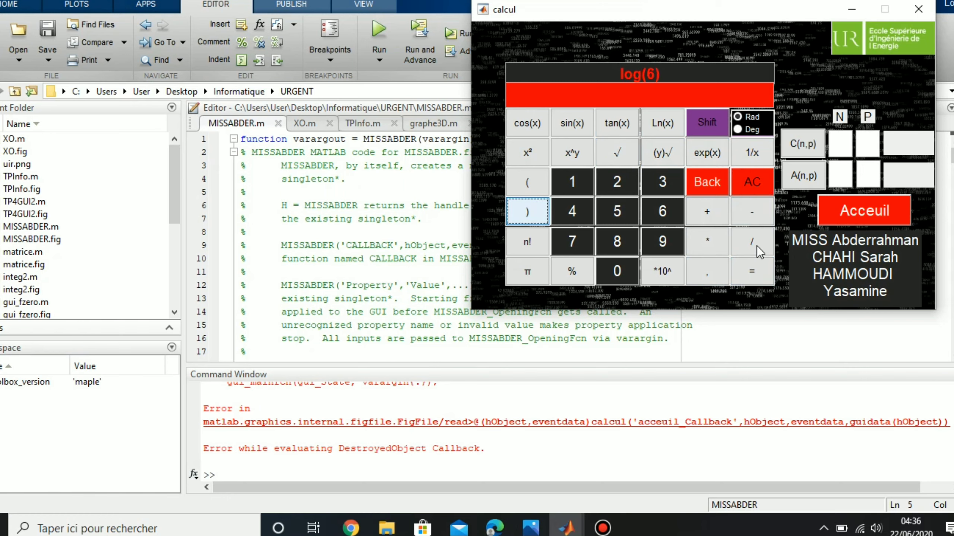
pyautogui.click(756, 268)
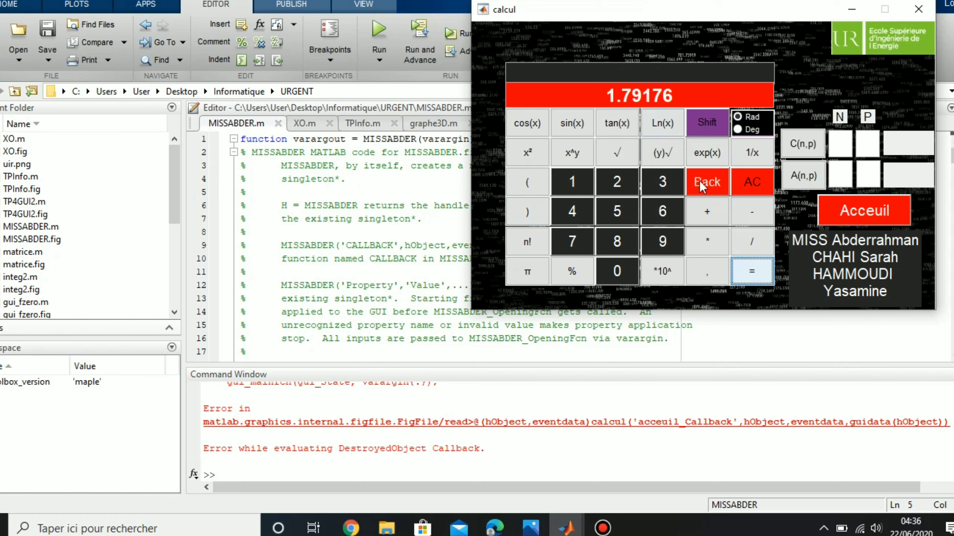
pyautogui.click(747, 192)
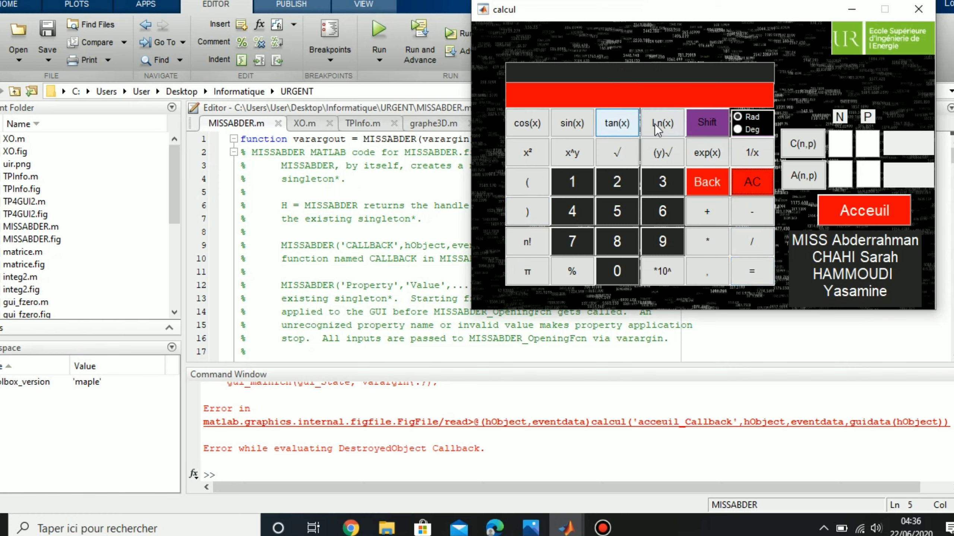
# Step: Build a nested tan(sin(cos( expression, then delete it character by character
pyautogui.click(621, 126)
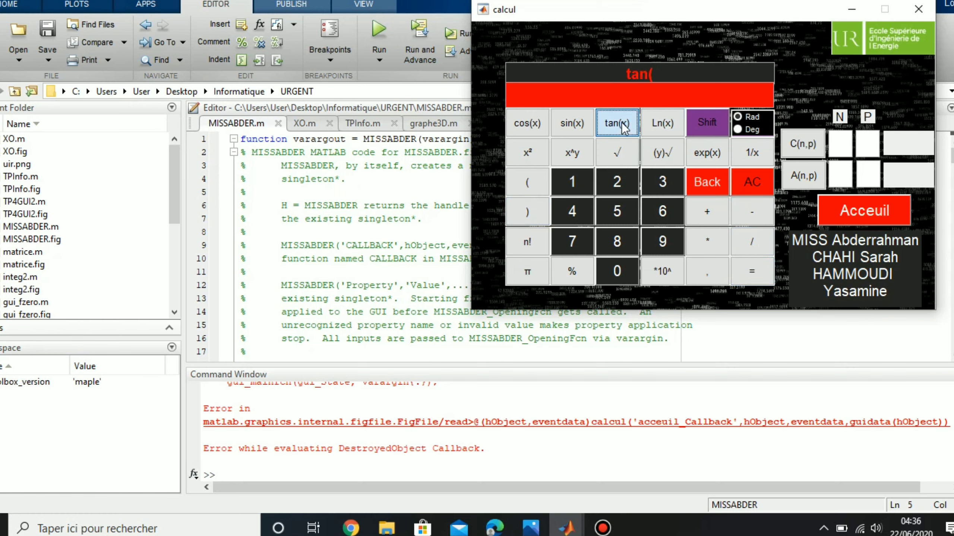
pyautogui.click(567, 127)
pyautogui.click(541, 124)
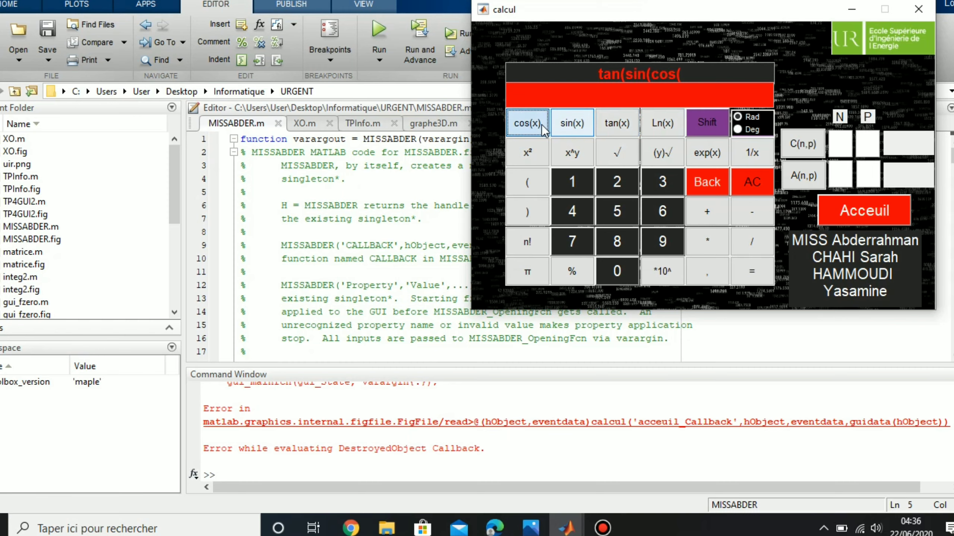
pyautogui.click(705, 181)
pyautogui.click(704, 180)
pyautogui.click(705, 181)
pyautogui.click(705, 180)
pyautogui.click(704, 180)
pyautogui.click(705, 180)
pyautogui.click(705, 180)
pyautogui.click(705, 181)
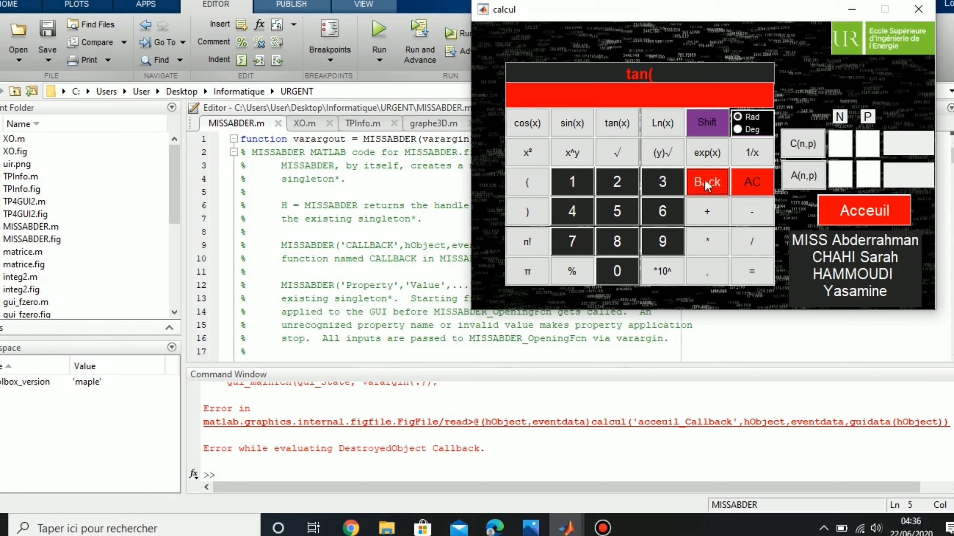
pyautogui.click(705, 181)
pyautogui.click(705, 180)
pyautogui.click(705, 181)
pyautogui.click(705, 180)
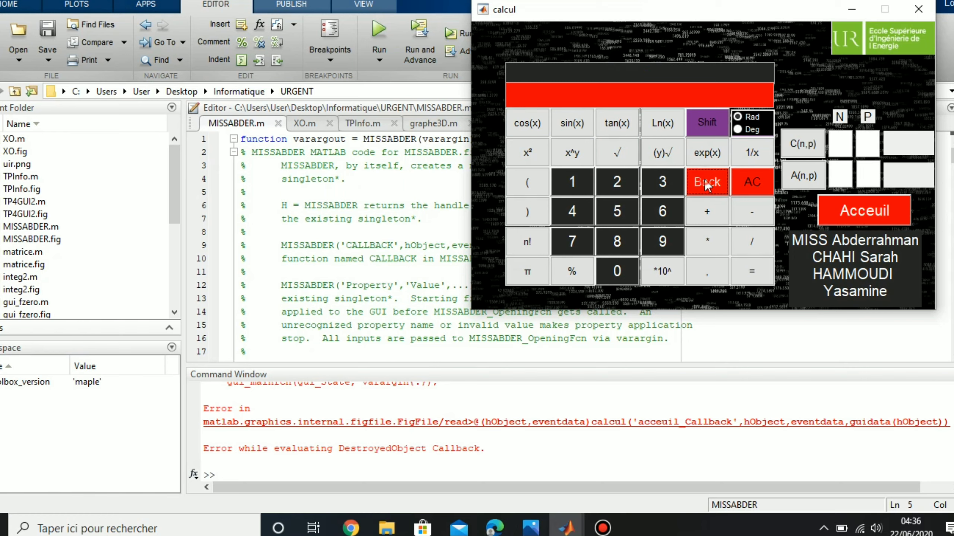
pyautogui.click(738, 129)
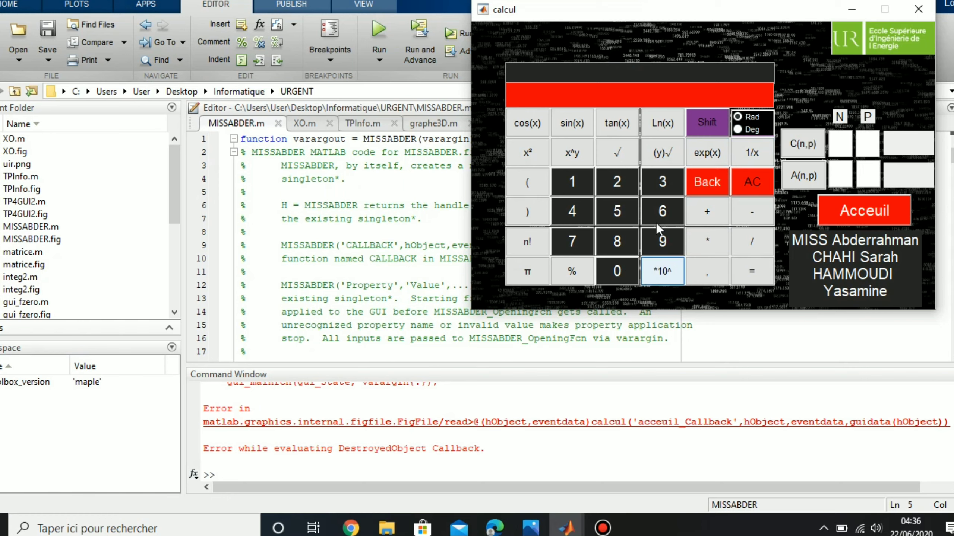
# Step: Evaluate 9*10^(6) = 9e+06 and clear the calculator display
pyautogui.click(666, 237)
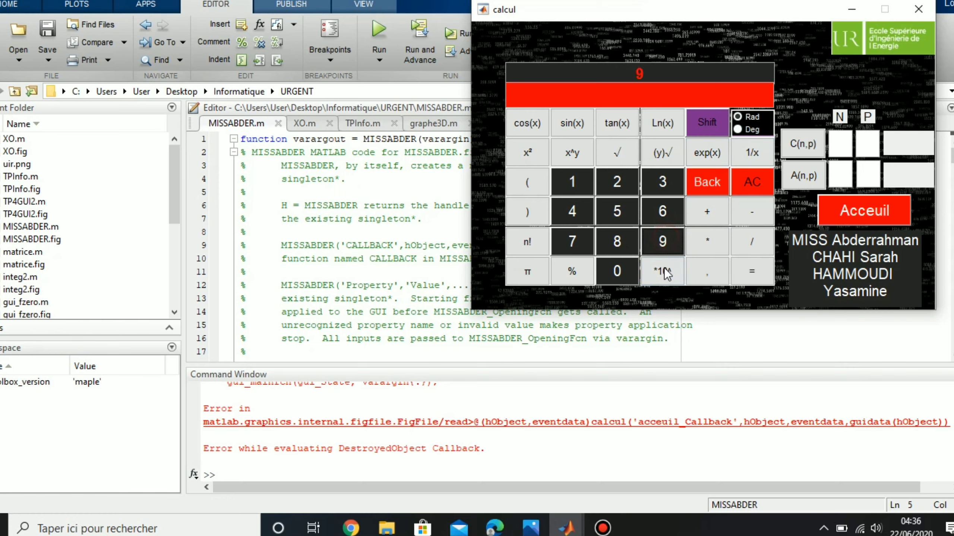
pyautogui.click(667, 267)
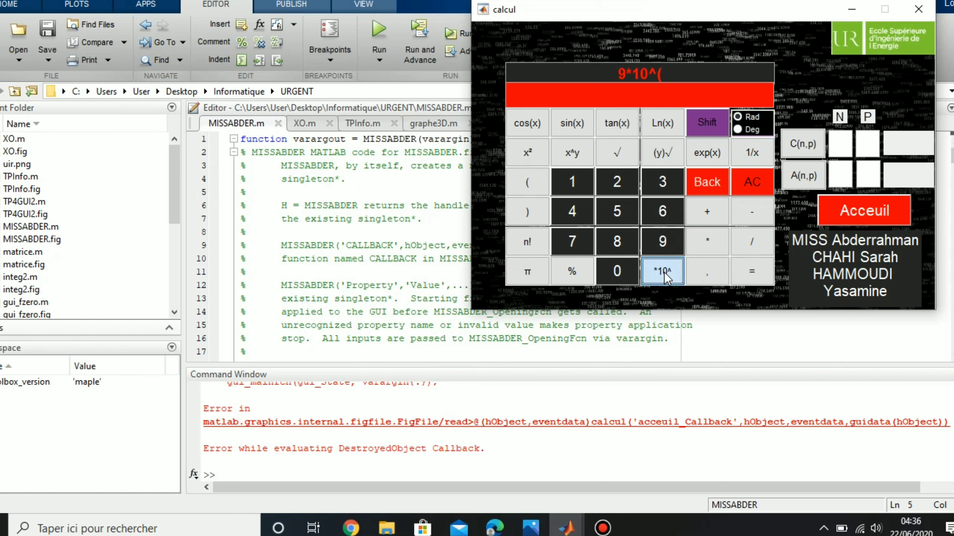
pyautogui.click(659, 214)
pyautogui.click(533, 211)
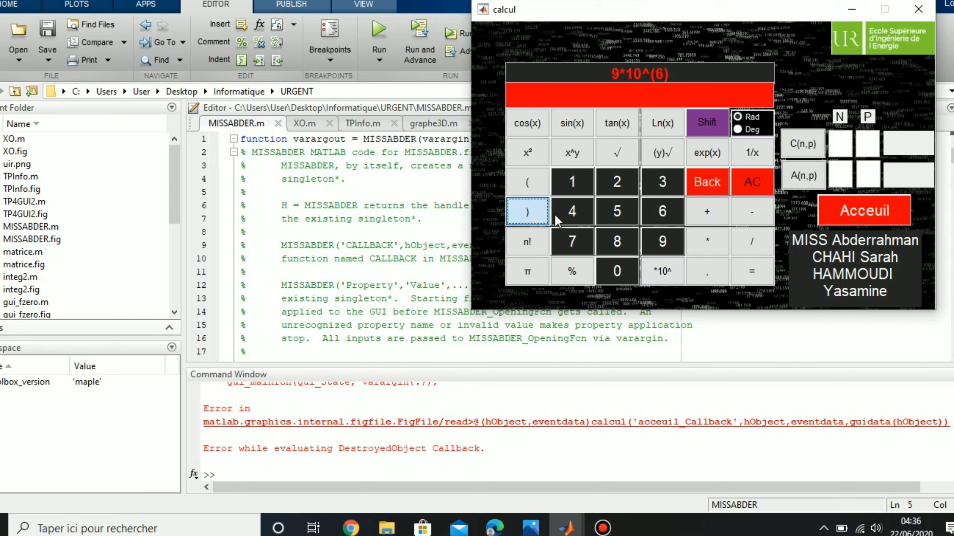
pyautogui.click(748, 266)
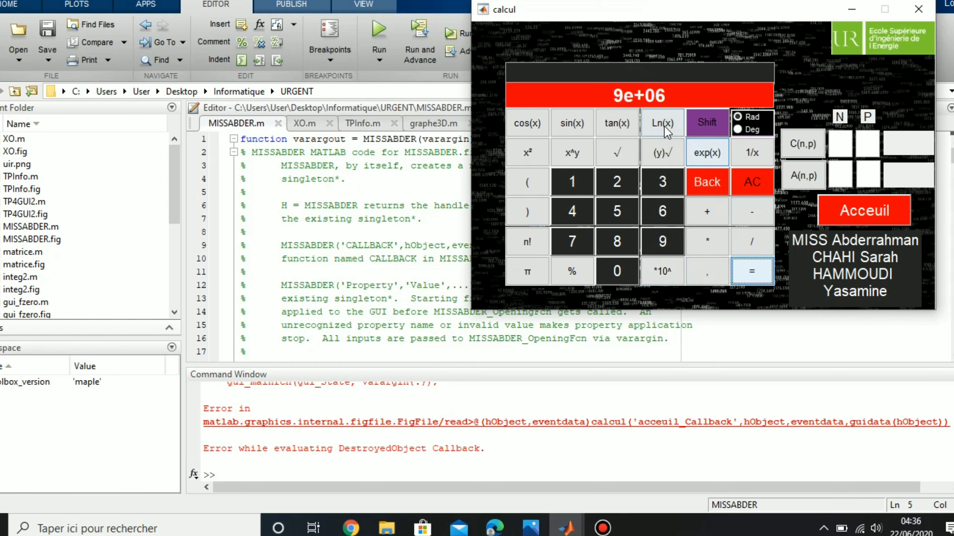
pyautogui.click(745, 182)
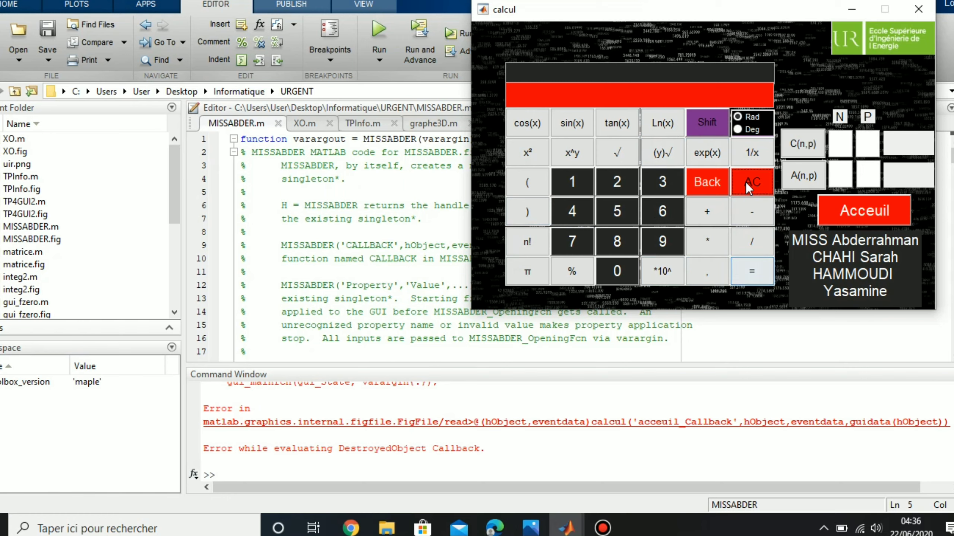
# Step: Compute the combinations C(9,5) = 126
pyautogui.click(839, 146)
pyautogui.write('1')
pyautogui.press('BackSpace')
pyautogui.write('9')
pyautogui.click(861, 143)
pyautogui.write('5')
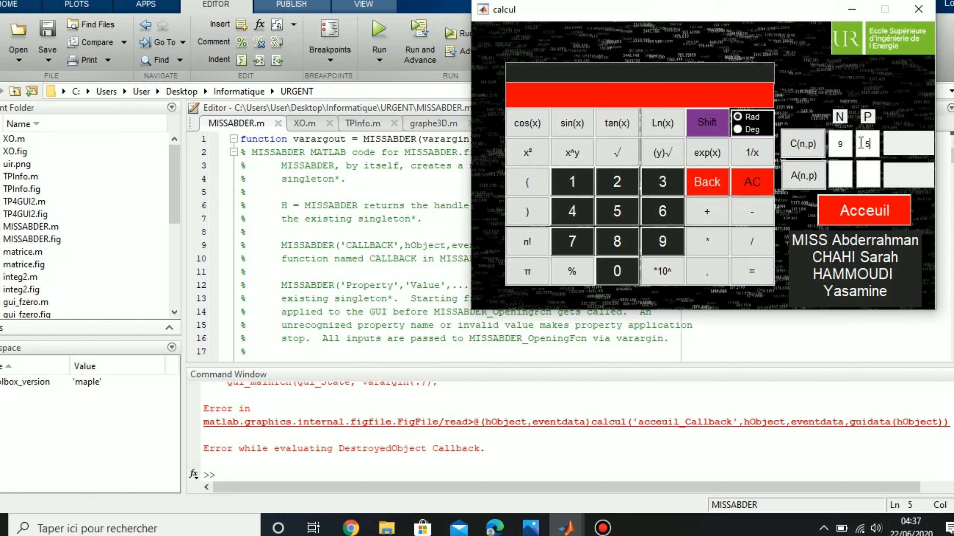
pyautogui.click(800, 143)
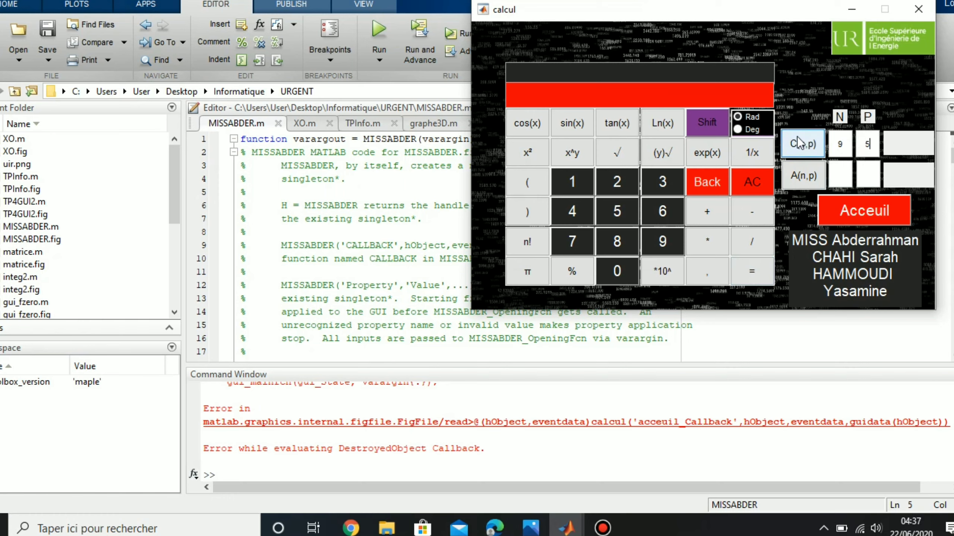
# Step: Compute the arrangements A(4,2) = 12, then return to the Acceuil home window
pyautogui.click(840, 173)
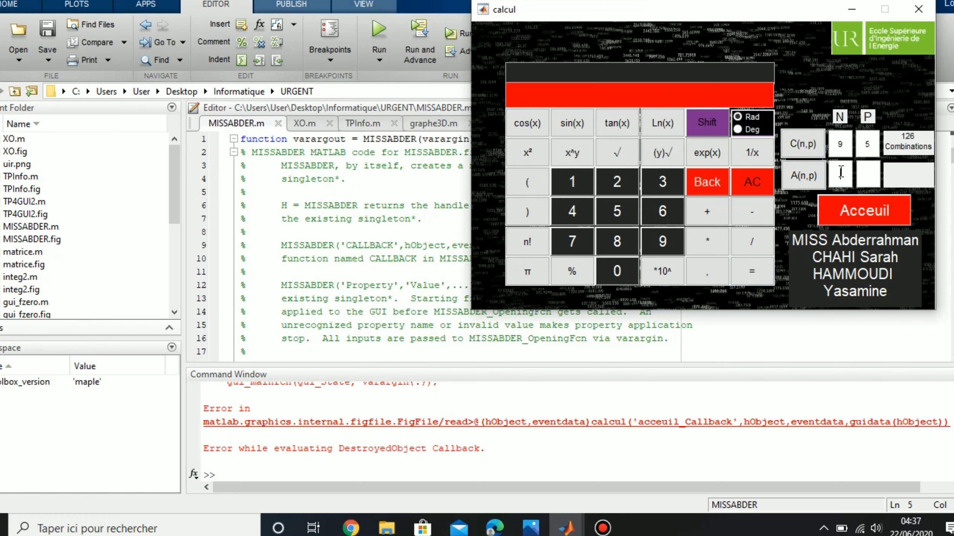
pyautogui.write('4')
pyautogui.click(863, 173)
pyautogui.write('2')
pyautogui.click(804, 175)
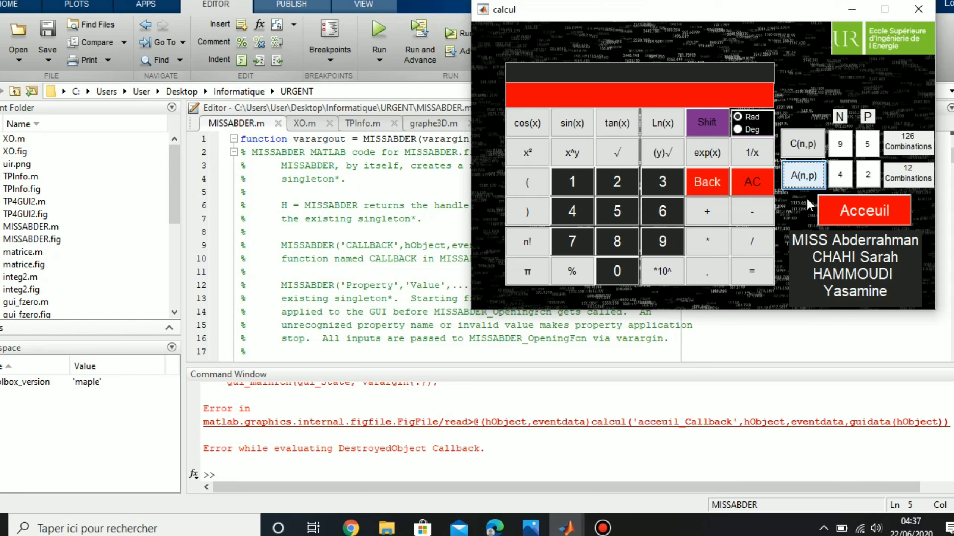
pyautogui.click(848, 210)
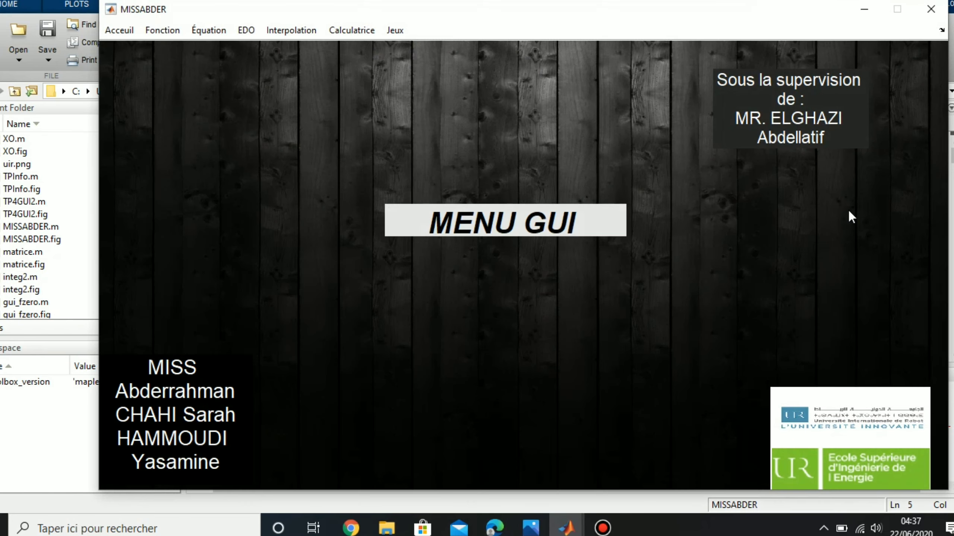
pyautogui.click(400, 30)
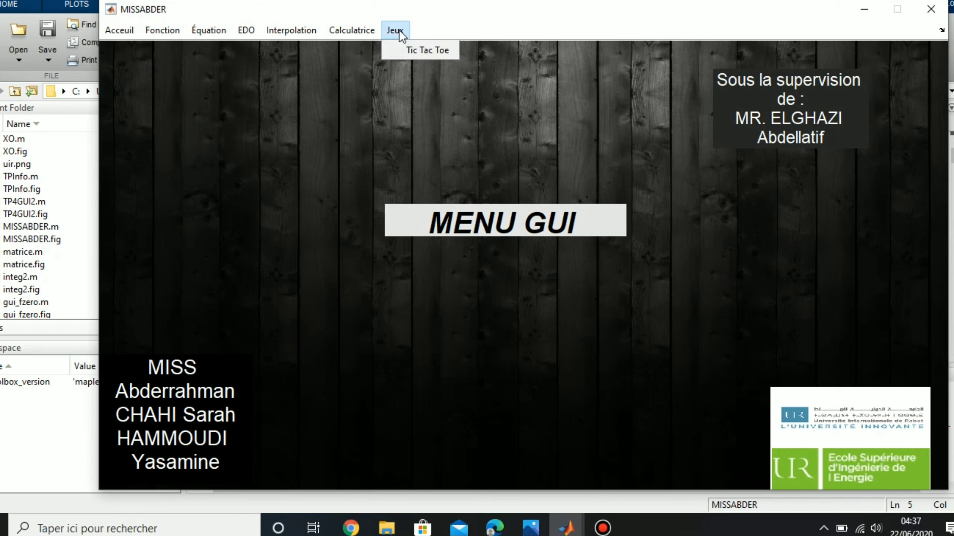
pyautogui.click(409, 48)
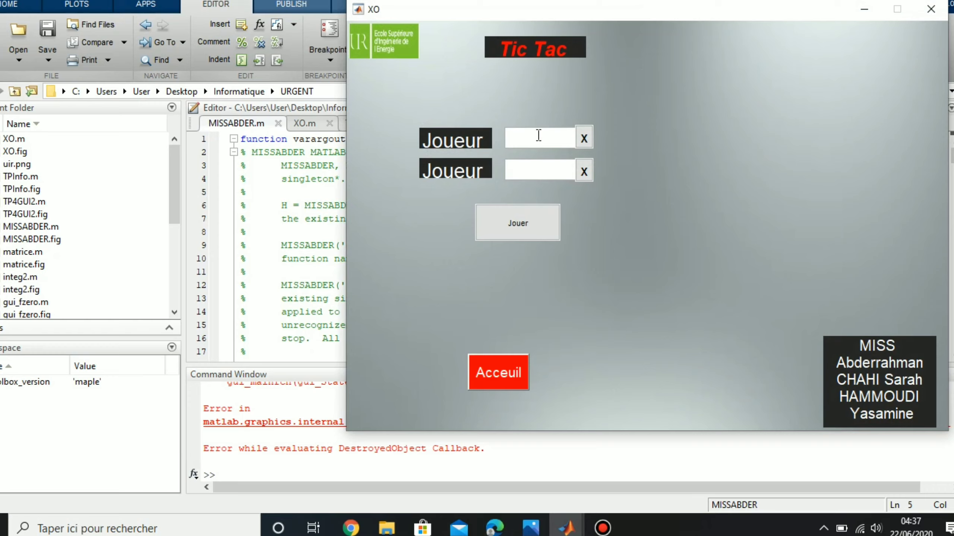
pyautogui.write('sarah')
pyautogui.click(542, 171)
pyautogui.click(526, 231)
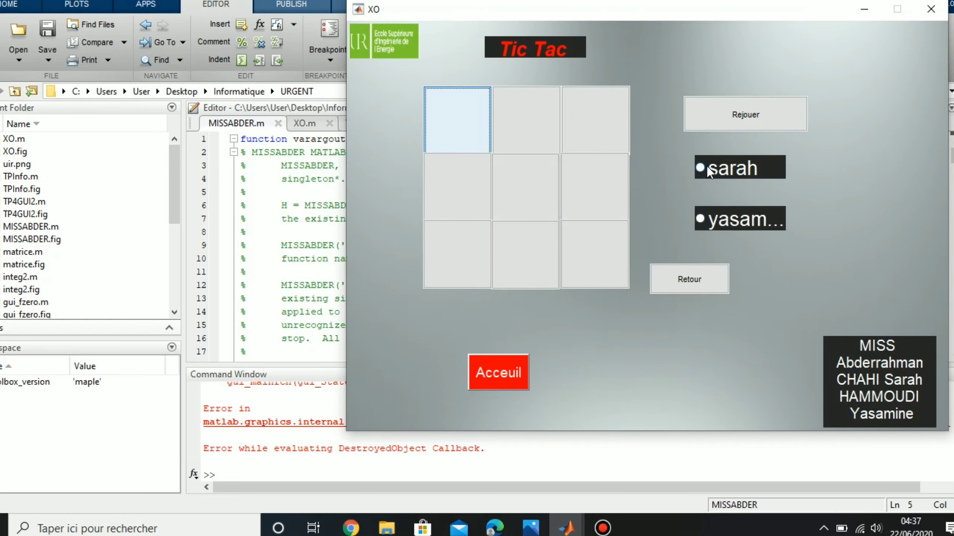
pyautogui.click(458, 132)
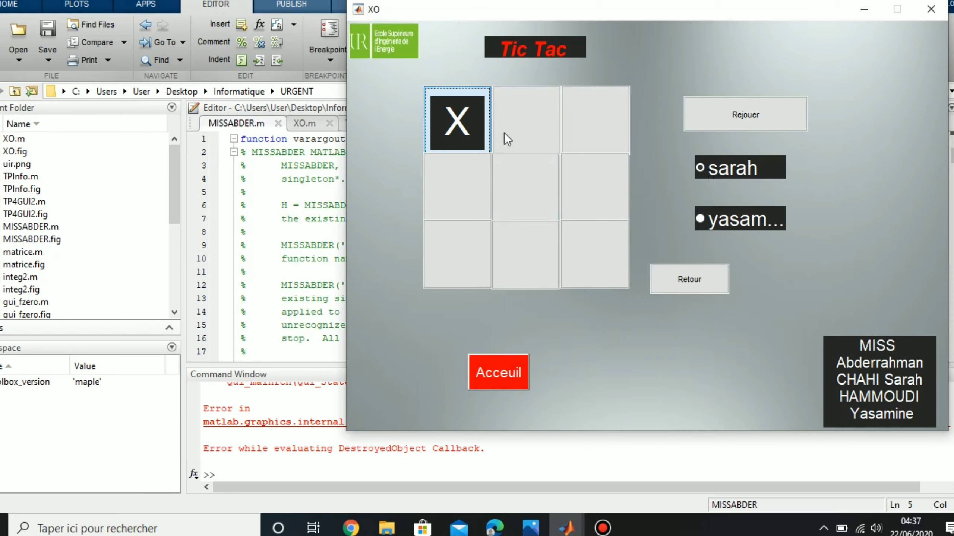
pyautogui.click(605, 136)
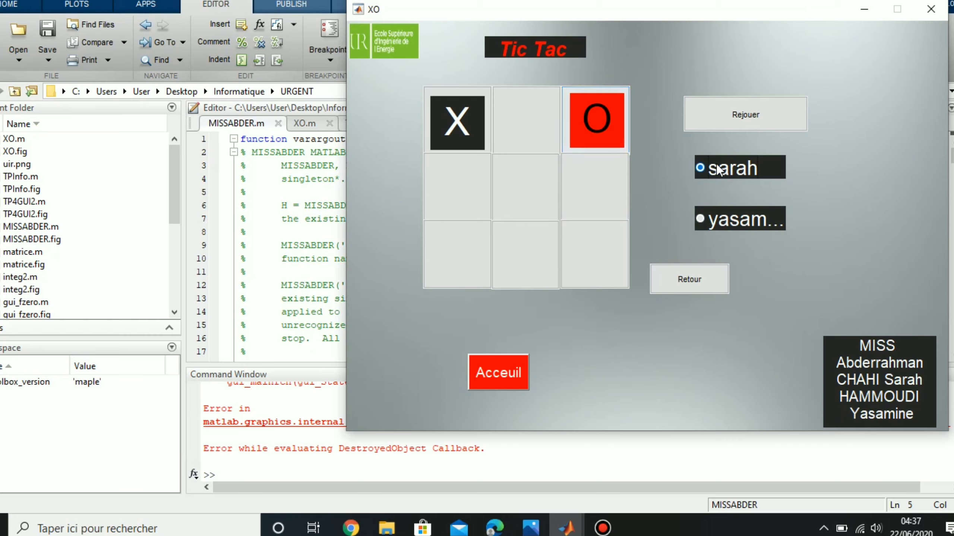
pyautogui.click(517, 102)
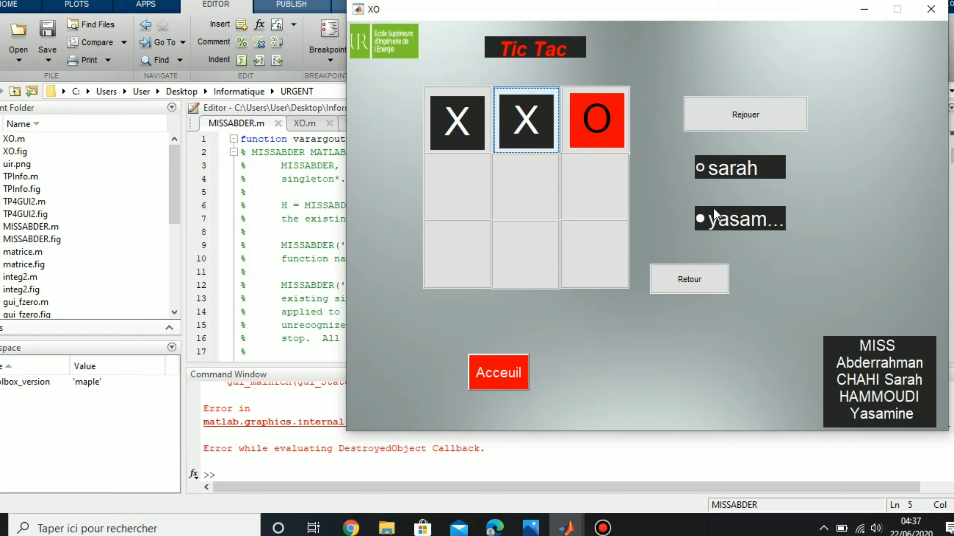
pyautogui.click(721, 223)
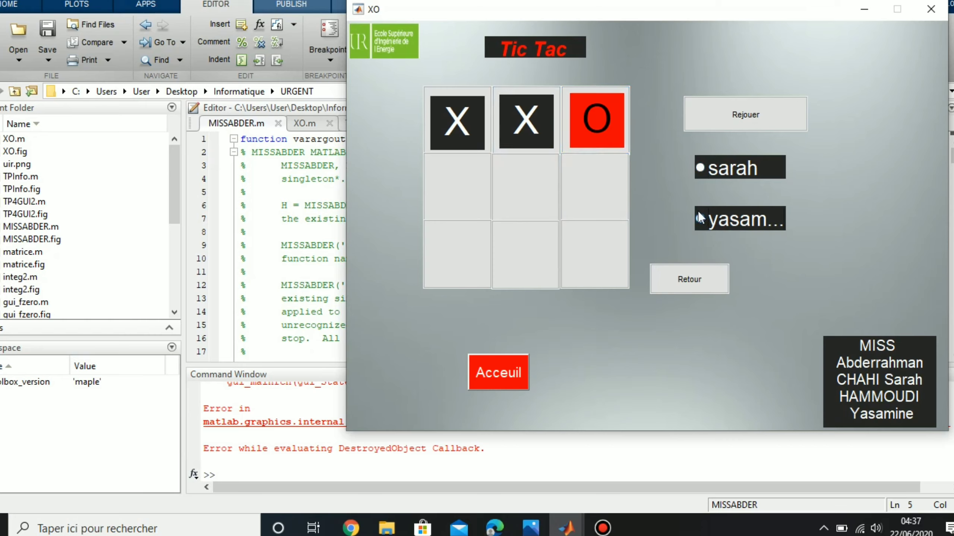
pyautogui.click(527, 193)
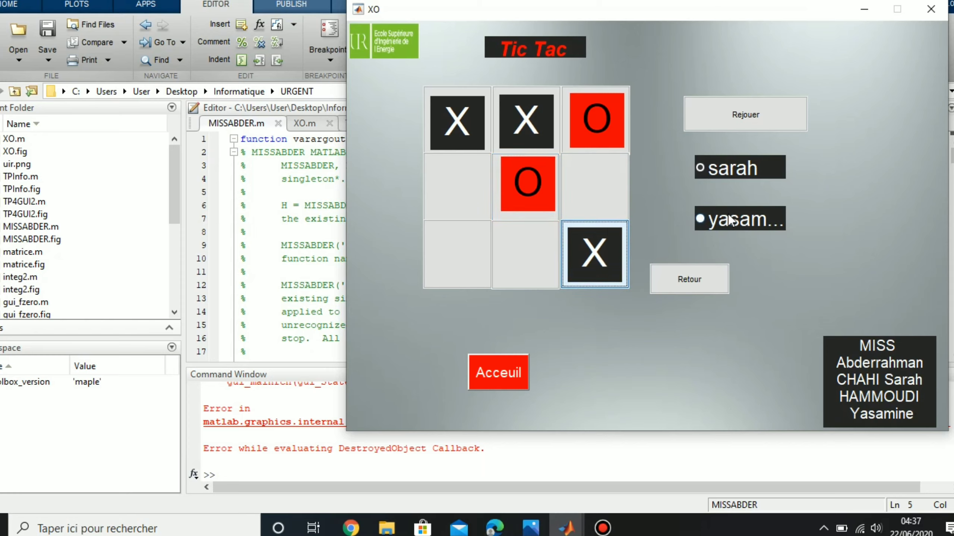
pyautogui.click(444, 262)
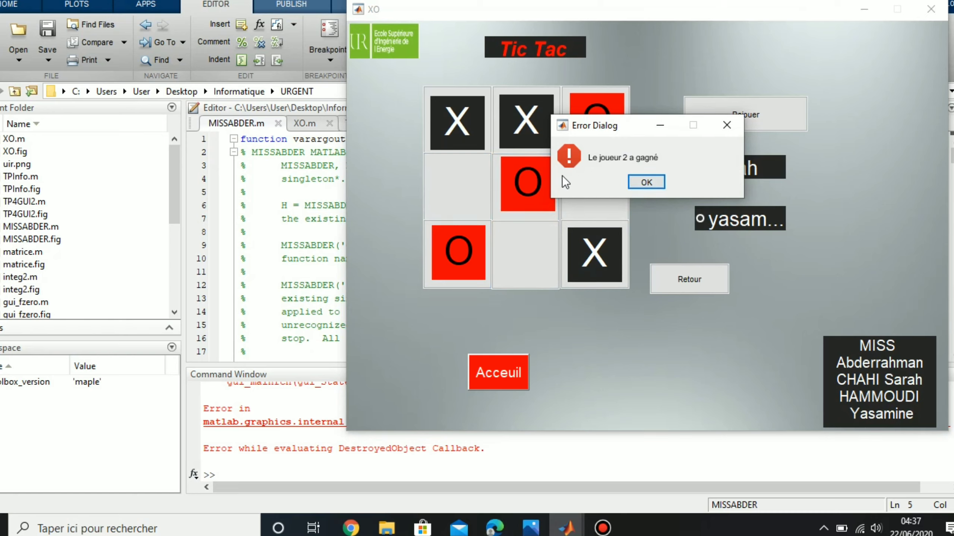
pyautogui.click(649, 183)
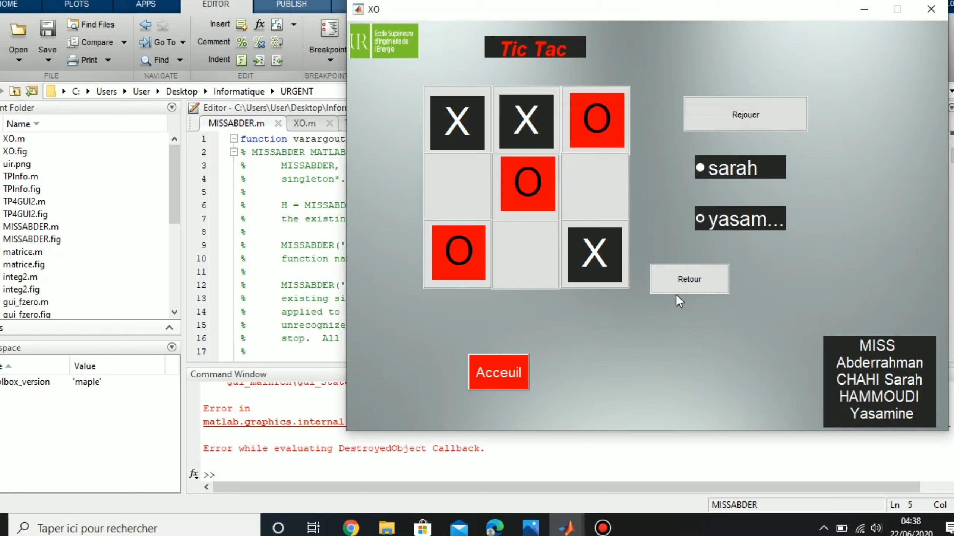
pyautogui.click(749, 118)
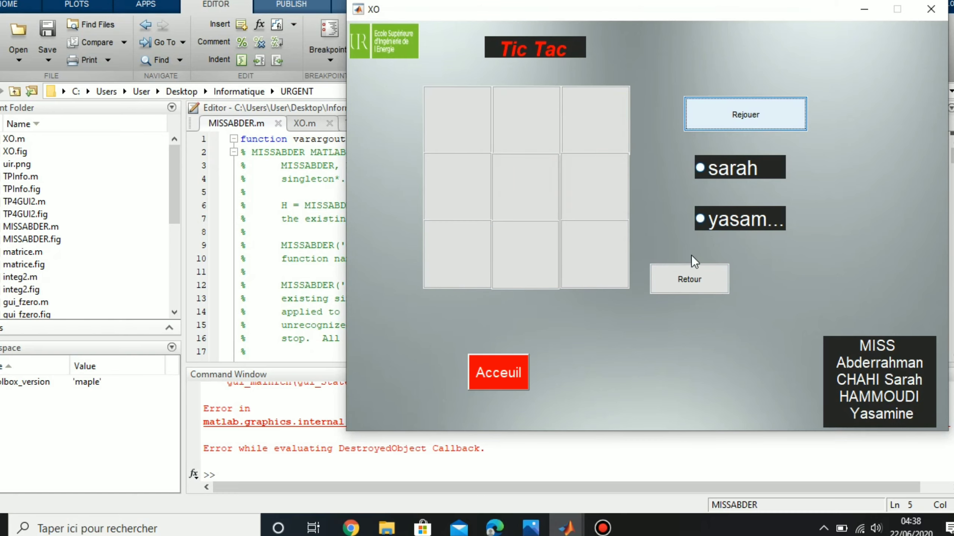
pyautogui.click(696, 289)
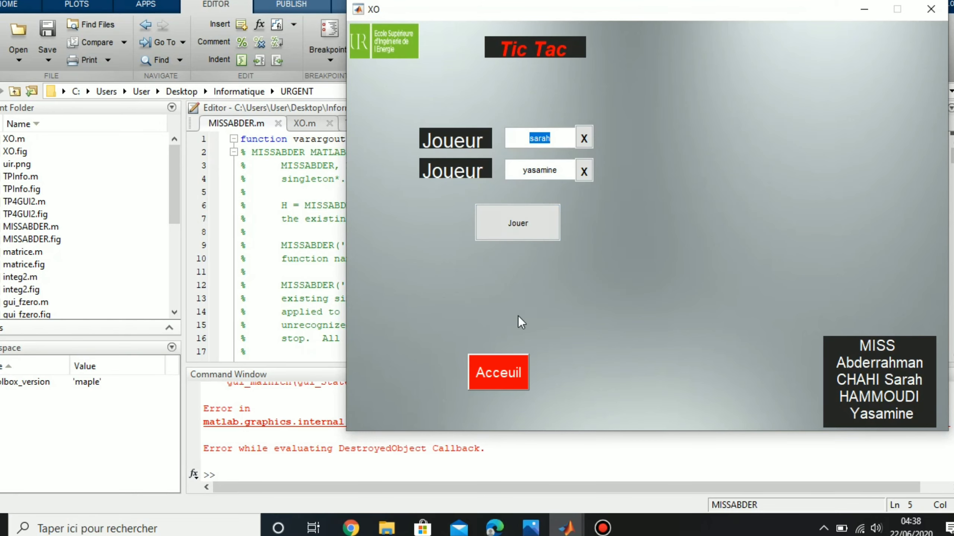
pyautogui.click(507, 374)
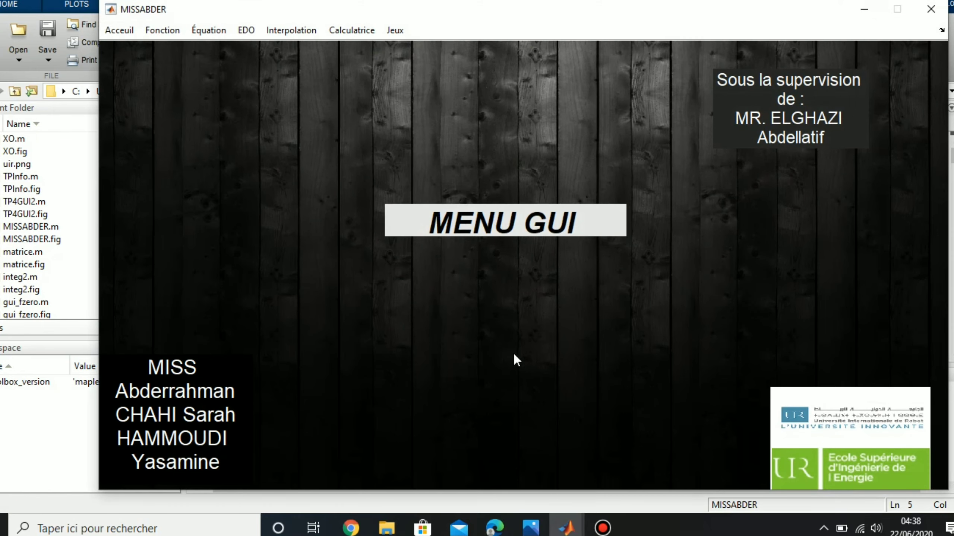